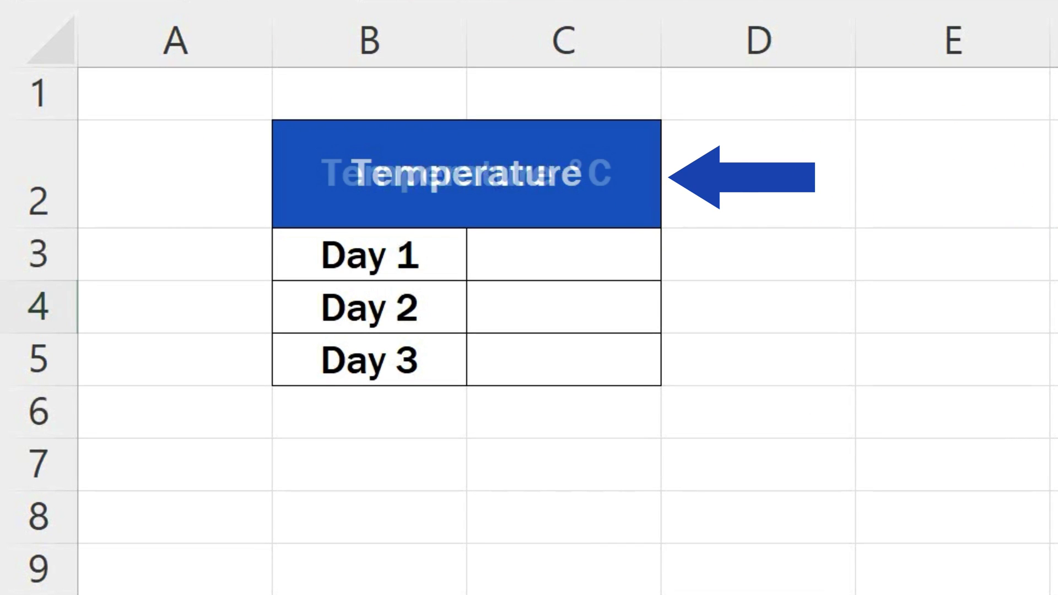
- Enter 23, 28 and 33 as the Day 1–3 values
left_click_drag(562, 254, 563, 359)
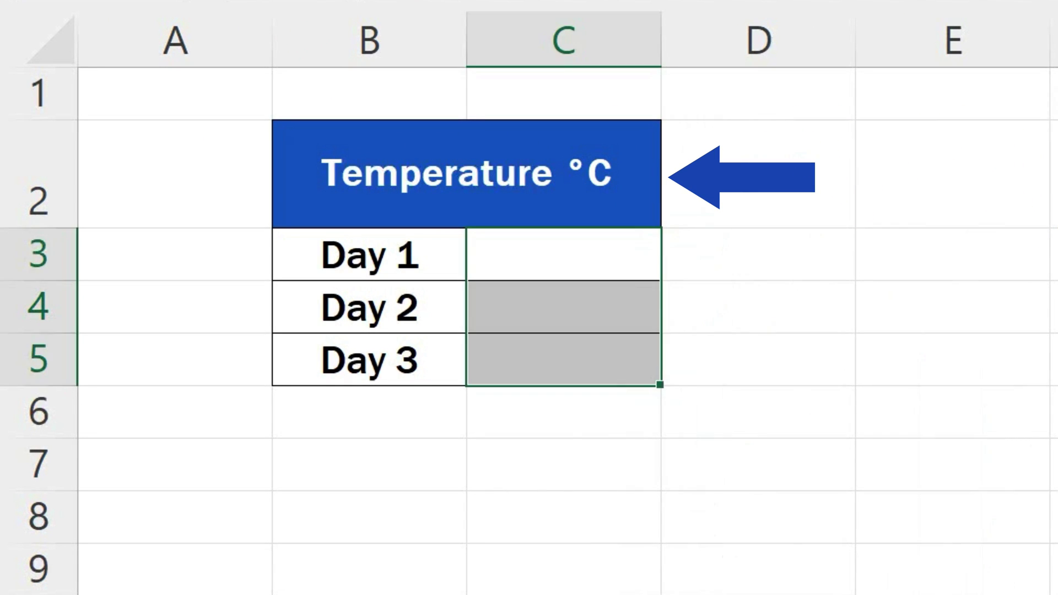
left_click(591, 258)
type("23")
key("Return")
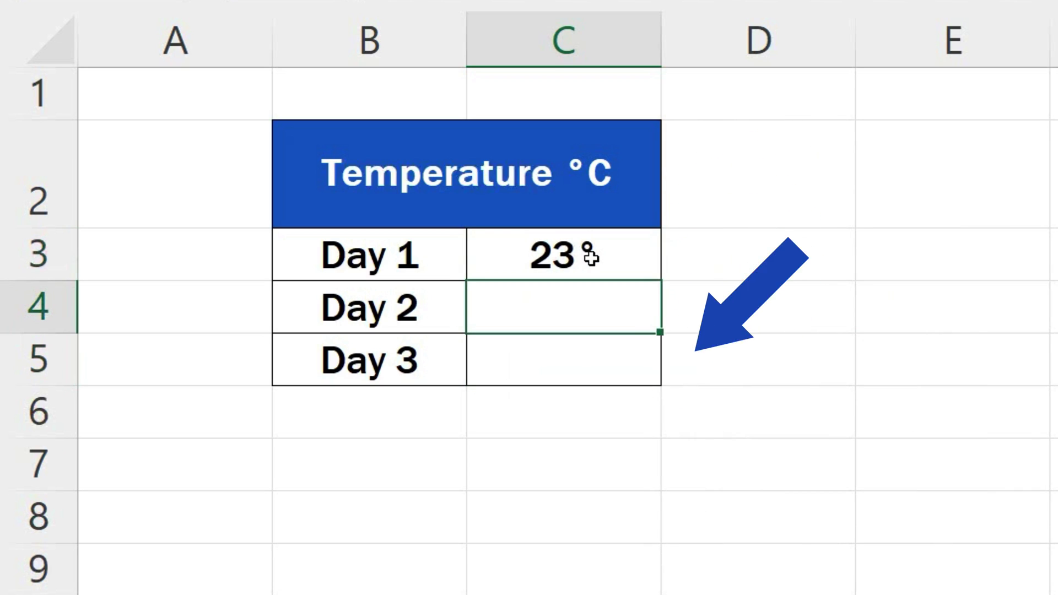
type("28")
key("Return")
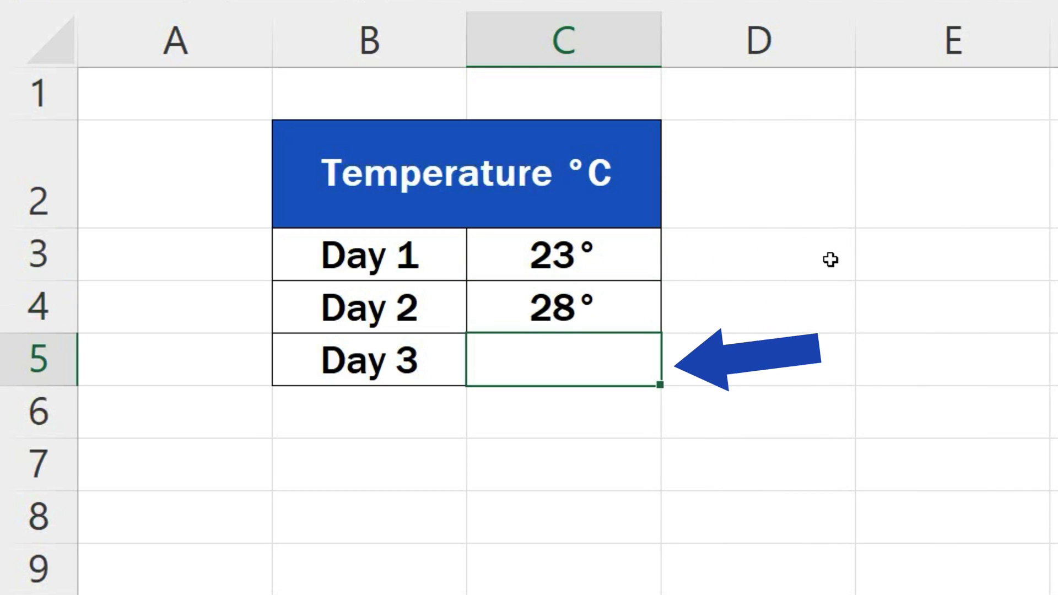
type("33")
key("Return")
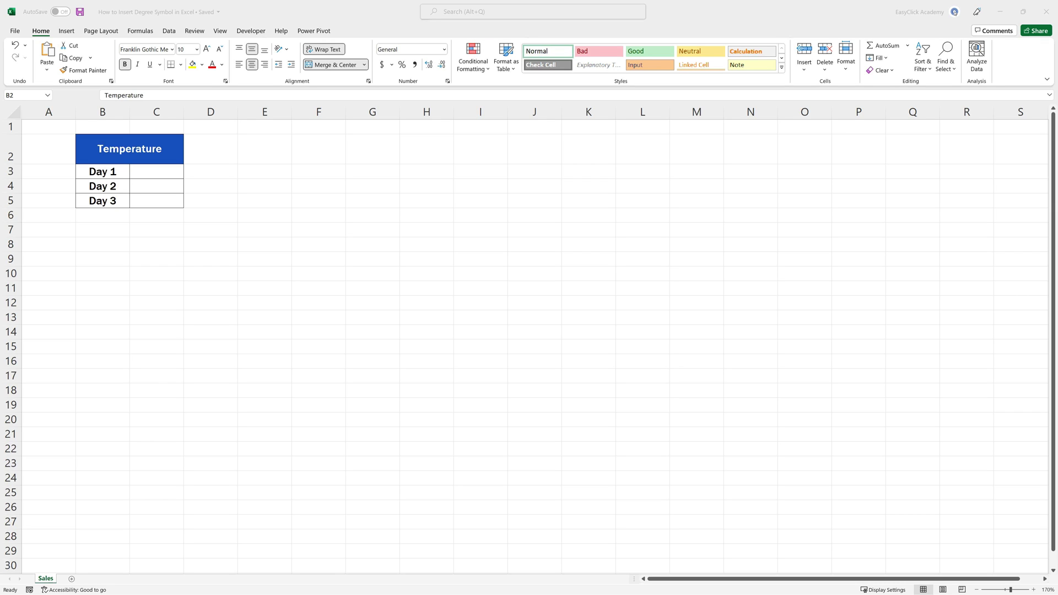
- Edit the Temperature header in B2 and open the Symbol dialog, keeping Franklin Gothic Medium
left_click(458, 335)
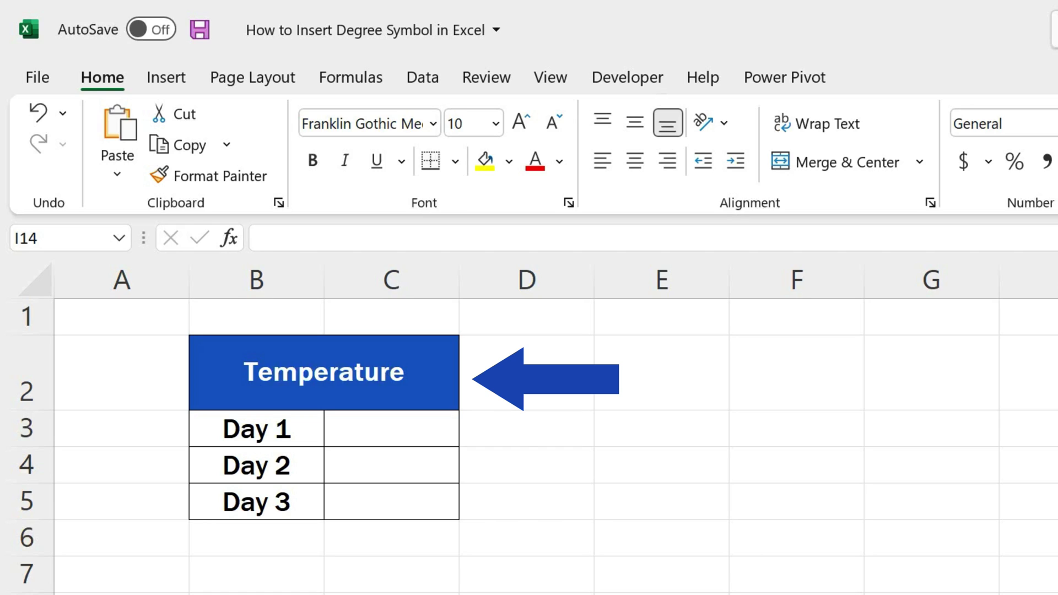
double_click(425, 379)
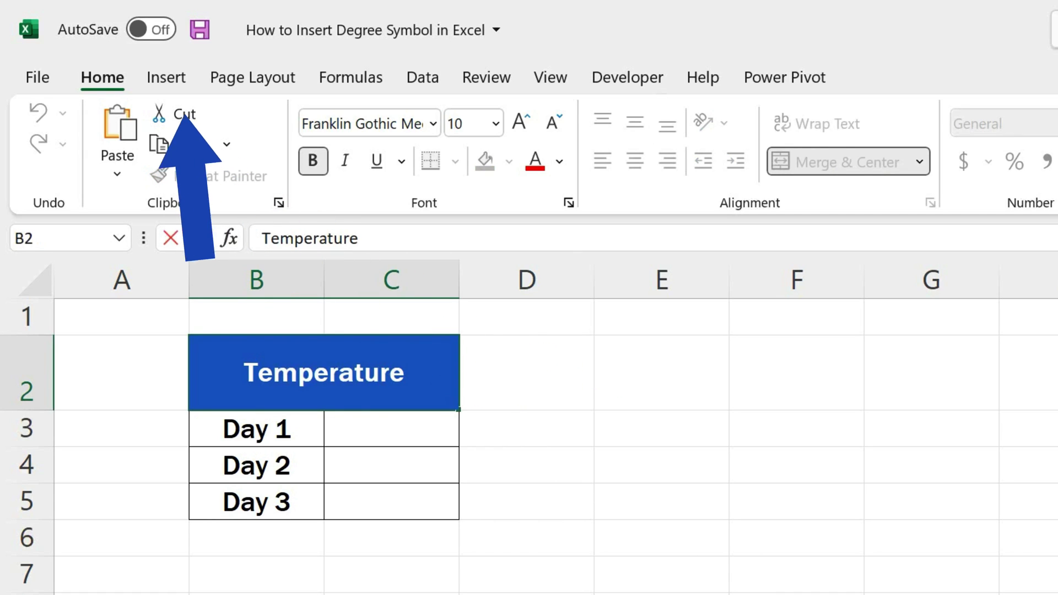
left_click(178, 81)
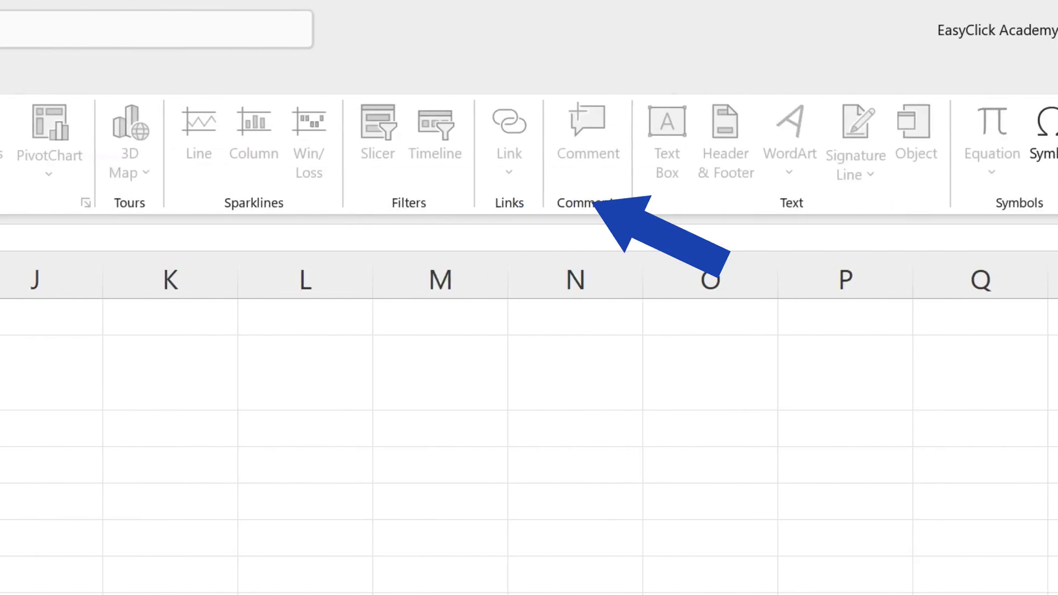
left_click(766, 132)
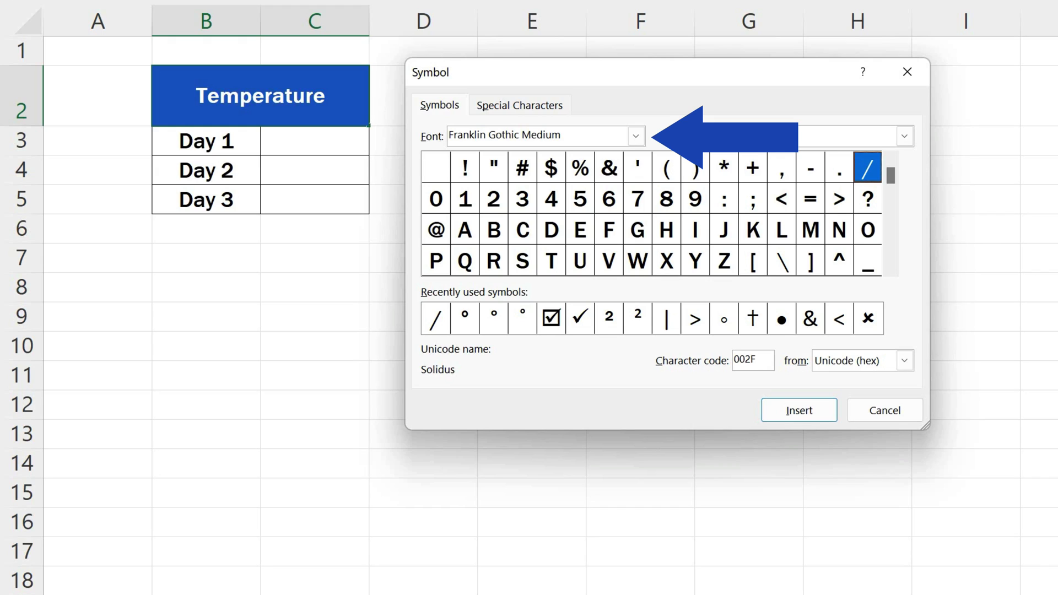
left_click(636, 136)
left_click(636, 136)
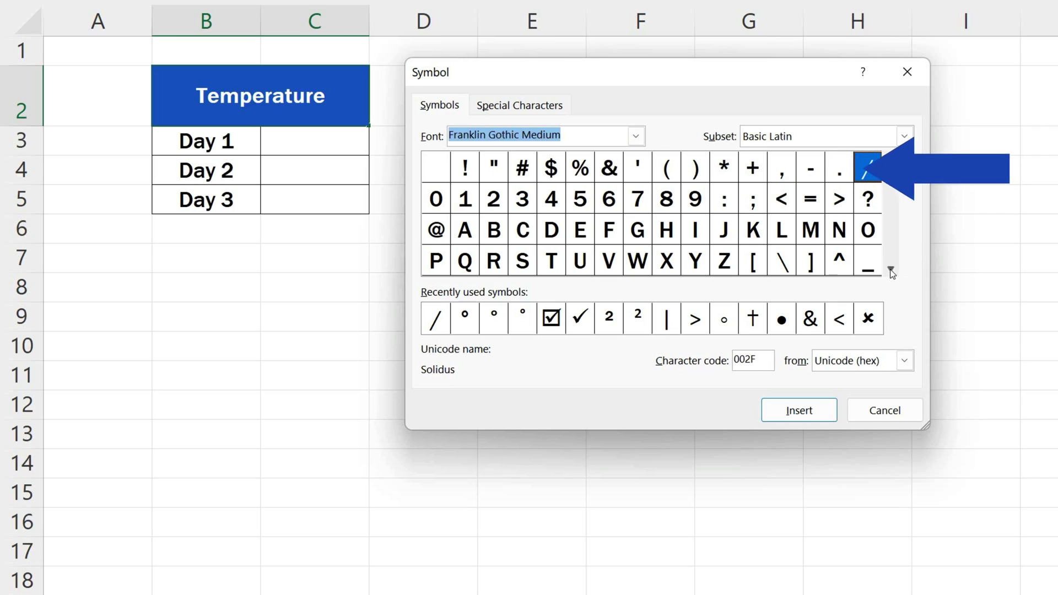
- Insert the Degree Sign (00B0) after Temperature and close the Symbol dialog
left_click(891, 270)
left_click(890, 271)
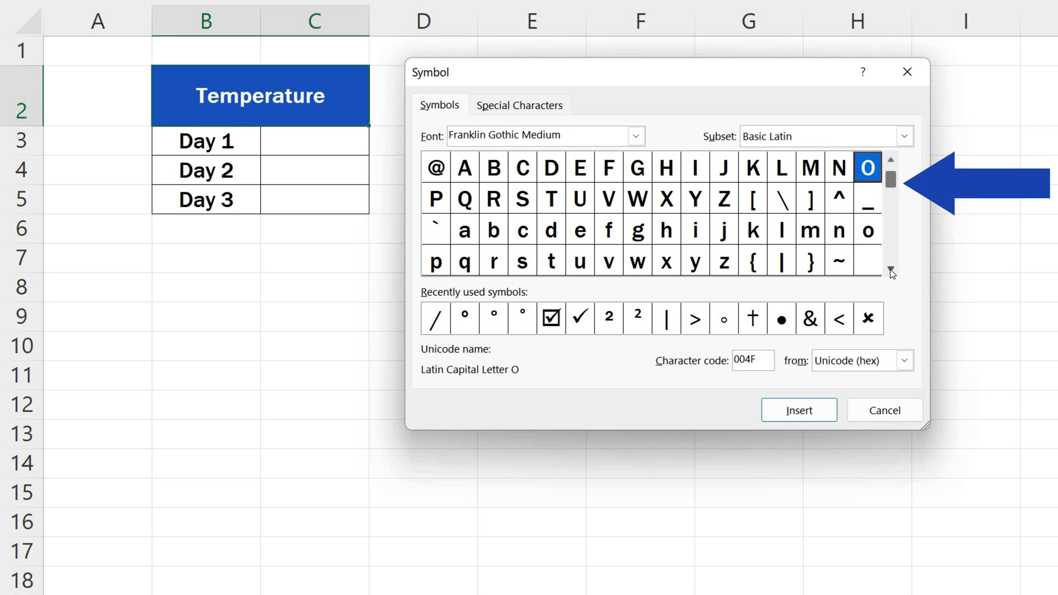
left_click(890, 271)
left_click(891, 270)
left_click(891, 271)
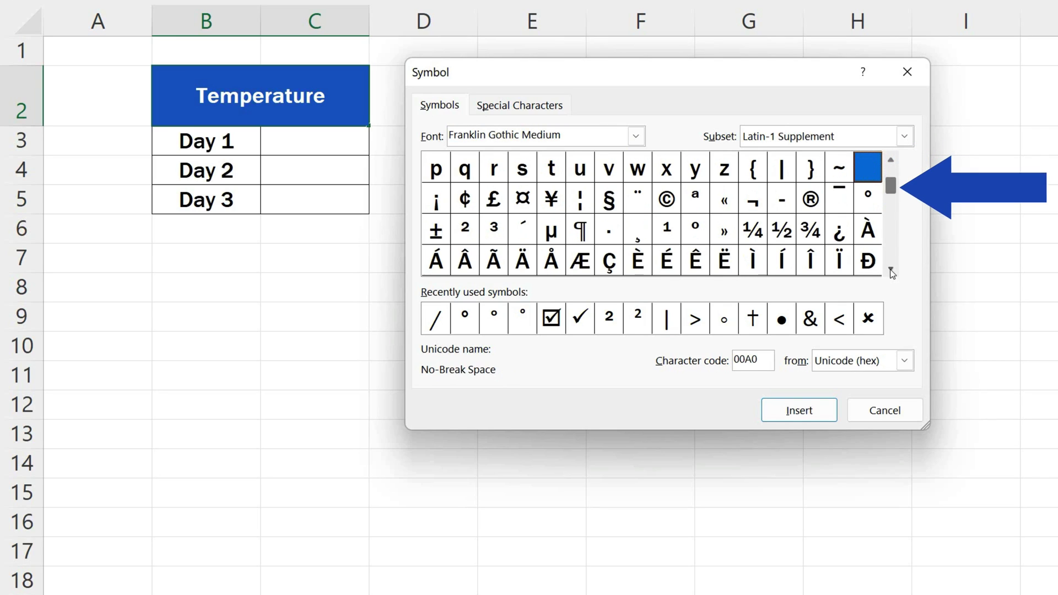
left_click(869, 199)
left_click(796, 412)
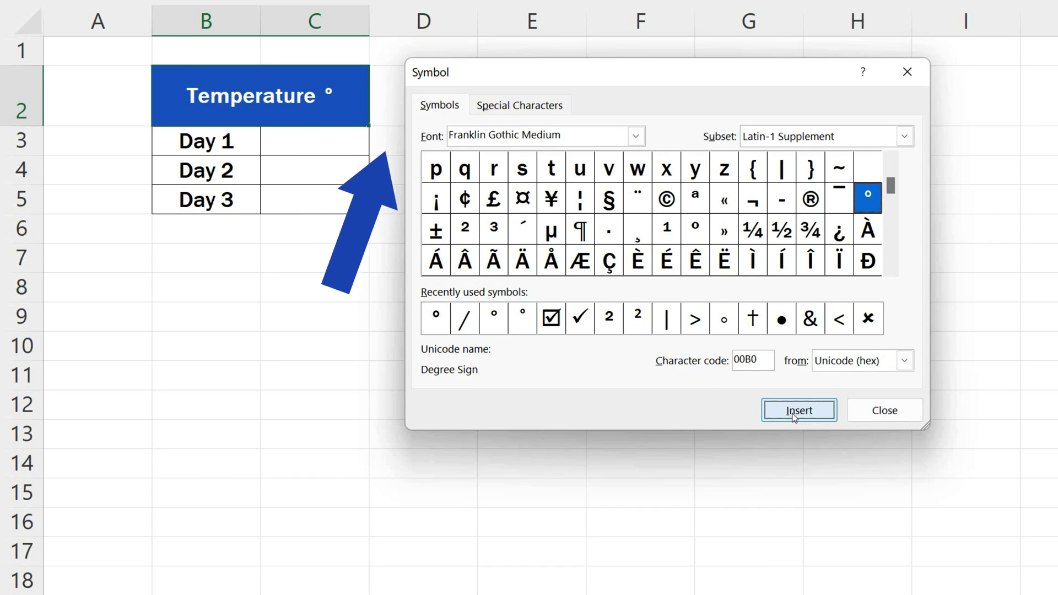
left_click(892, 415)
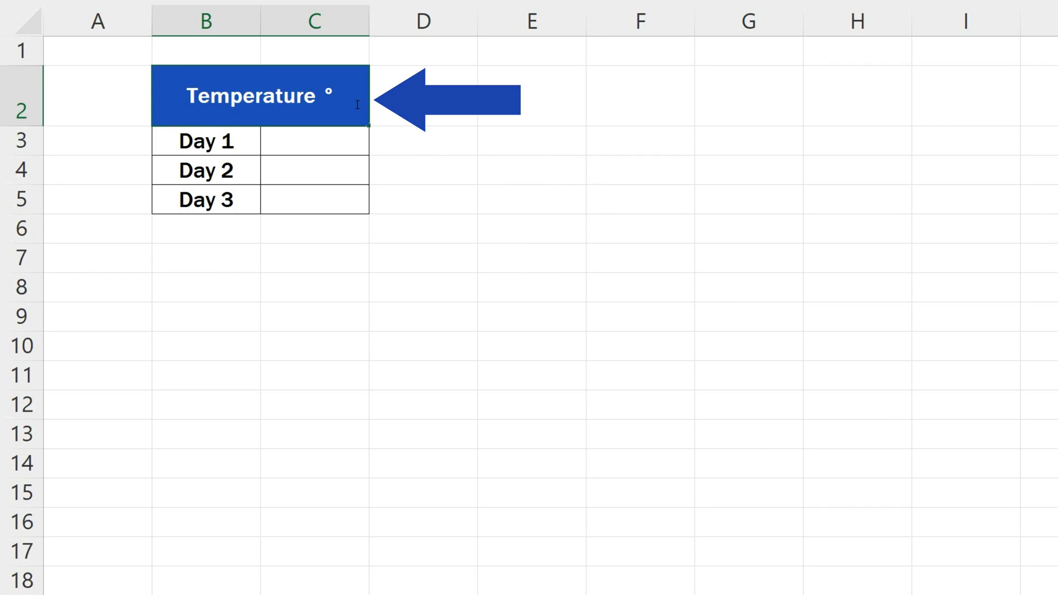
- Type C after the degree sign and commit, so B2 reads 'Temperature °C'
type("C")
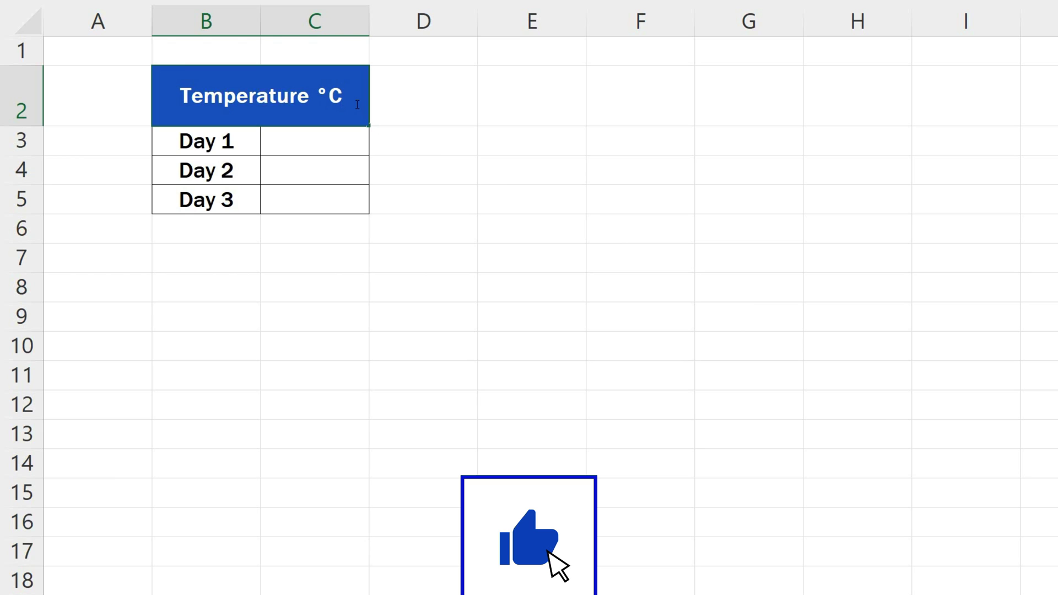
left_click(530, 165)
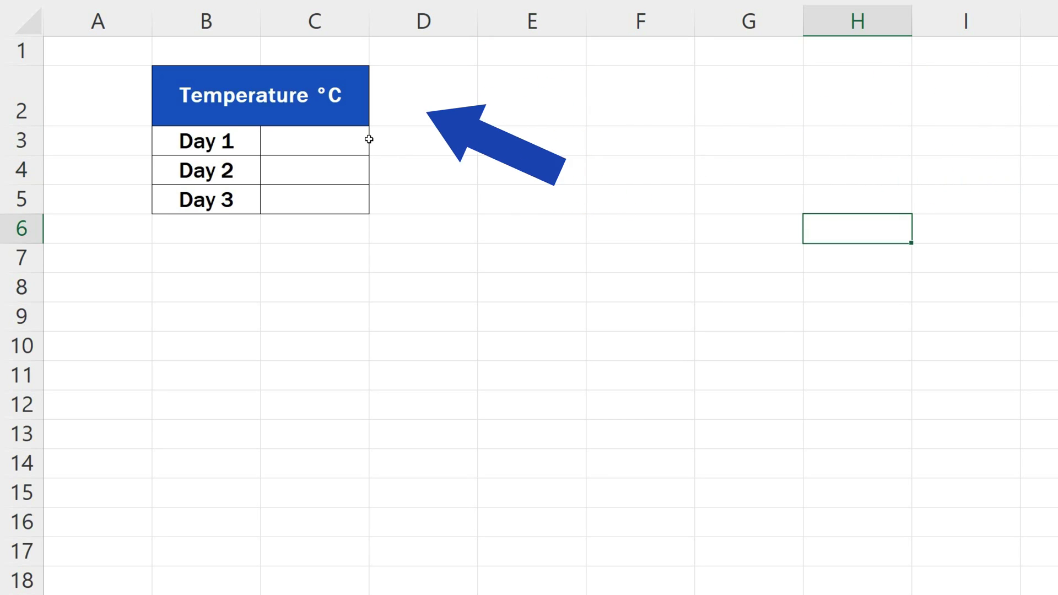
- Open Format Cells for C3:C5 on the Custom number category
left_click_drag(347, 142, 340, 200)
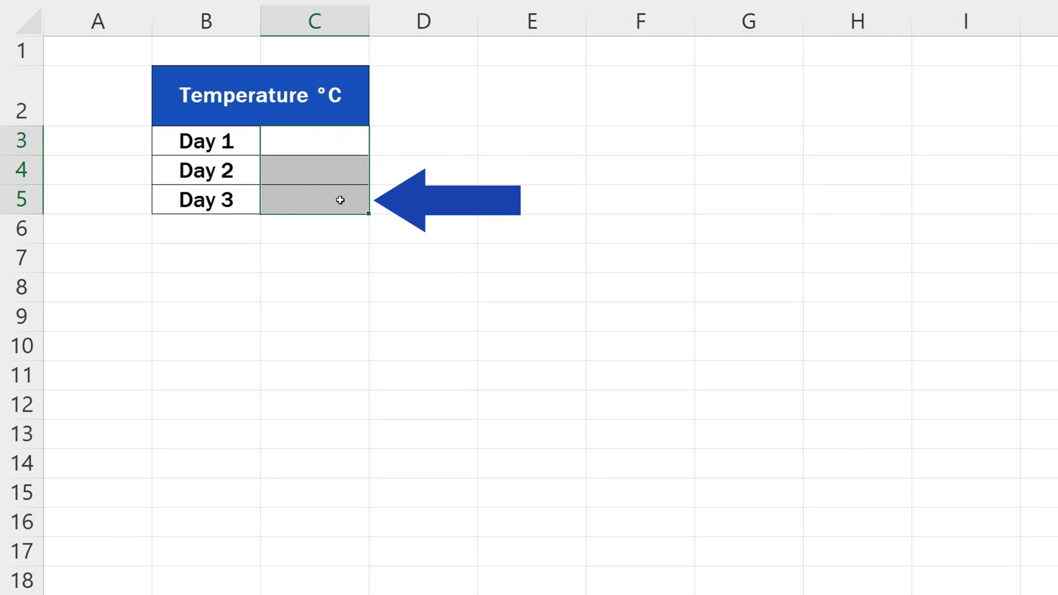
right_click(330, 161)
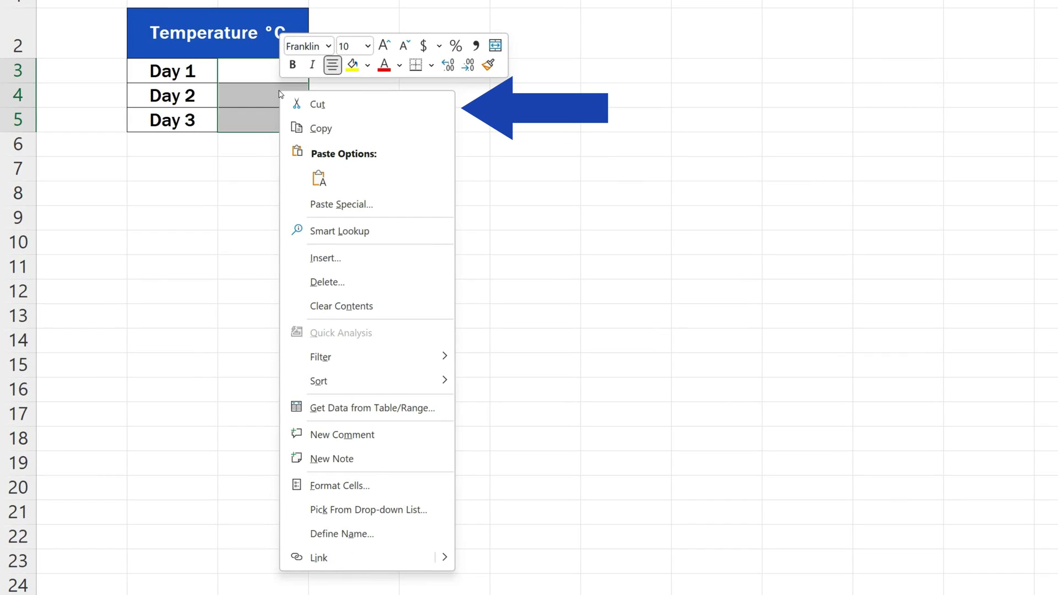
left_click(353, 484)
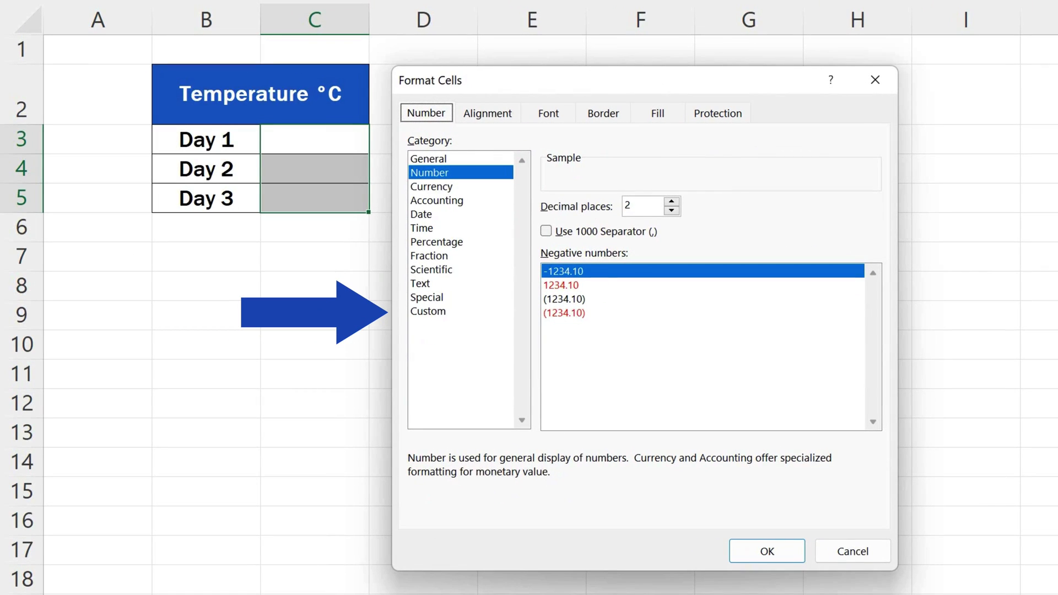
left_click(439, 314)
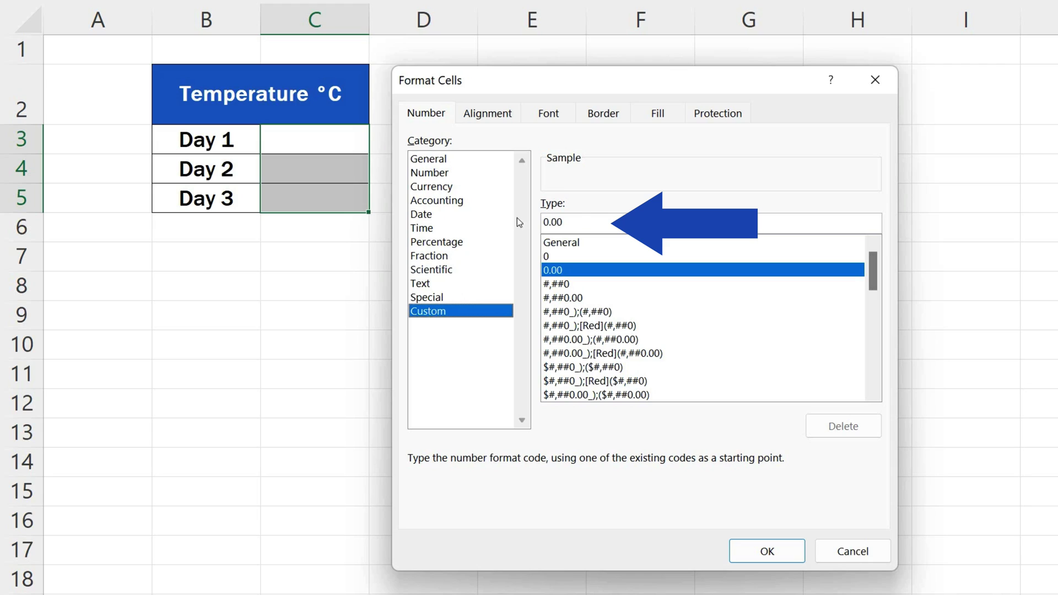
- Replace the 0.00 custom type code with 0°
left_click_drag(581, 218, 507, 219)
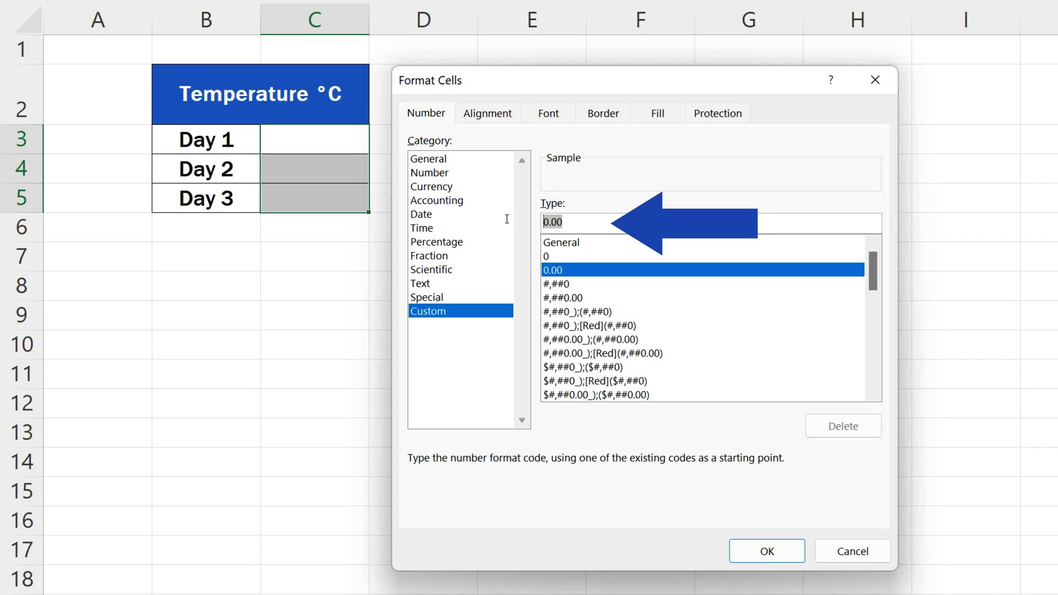
type("0.")
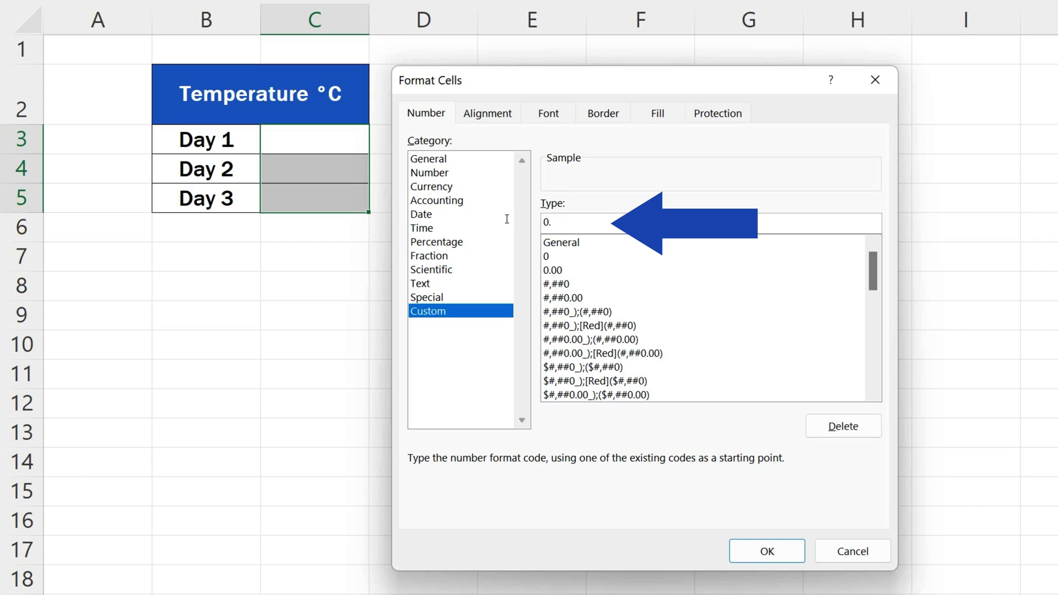
type("00")
key("BackSpace")
key("BackSpace")
key("BackSpace")
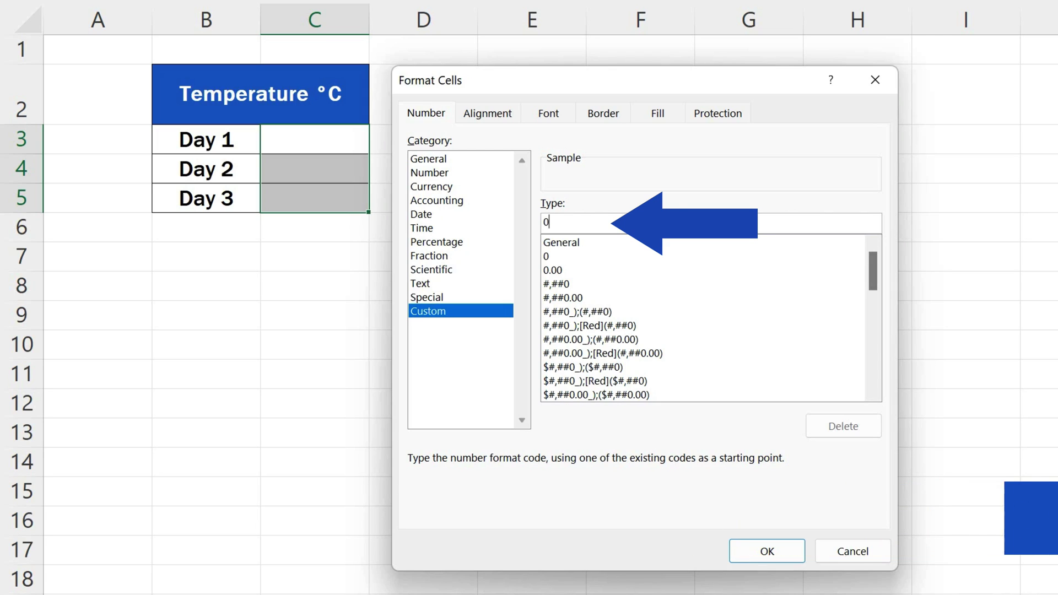
type("°")
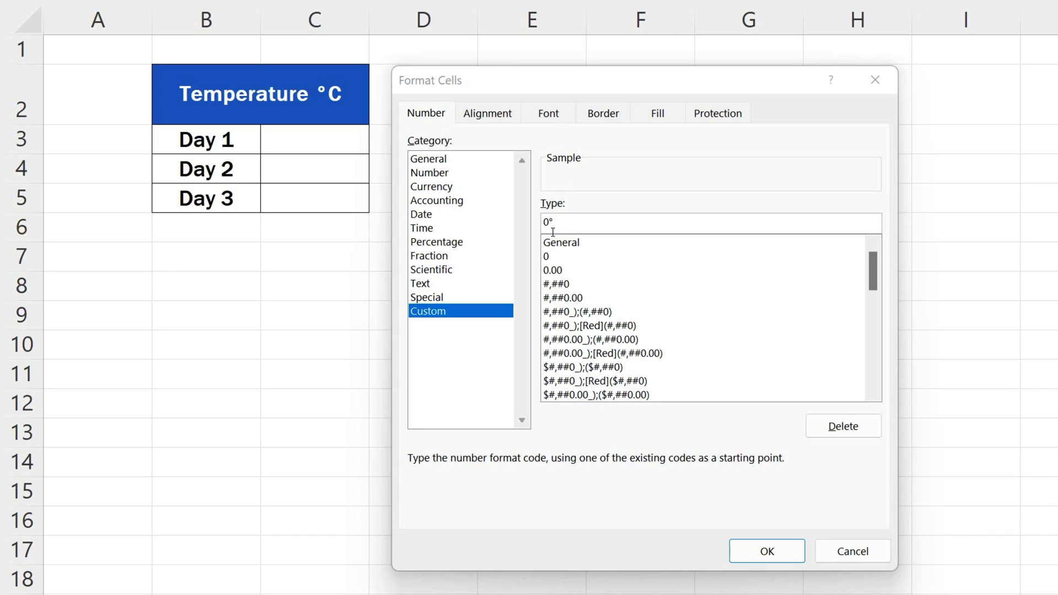
- Cancel the Format Cells dialog and copy the degree sign from the Temperature °C header
left_click(573, 224)
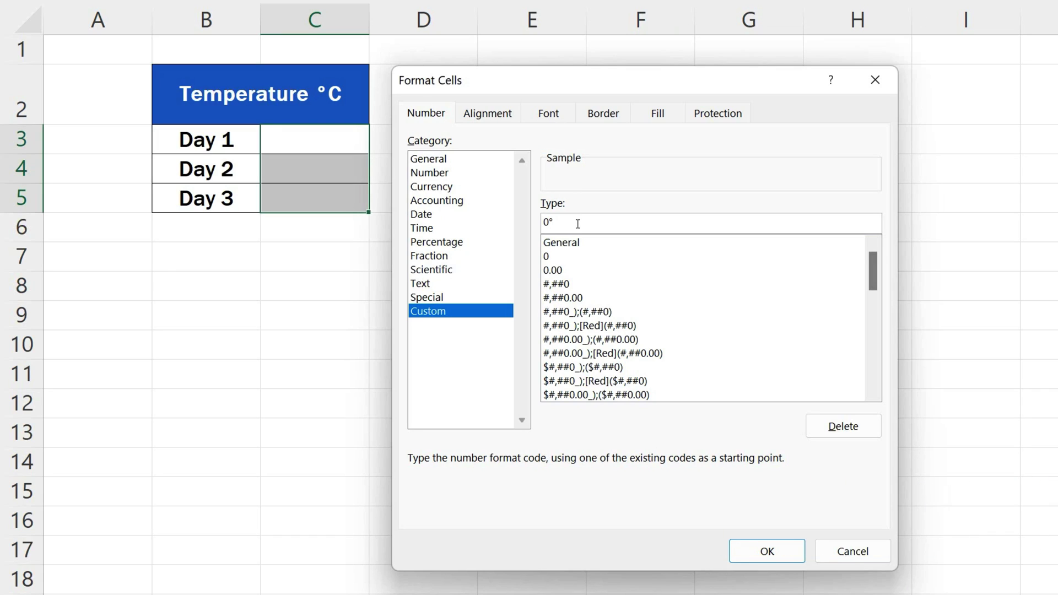
key("BackSpace")
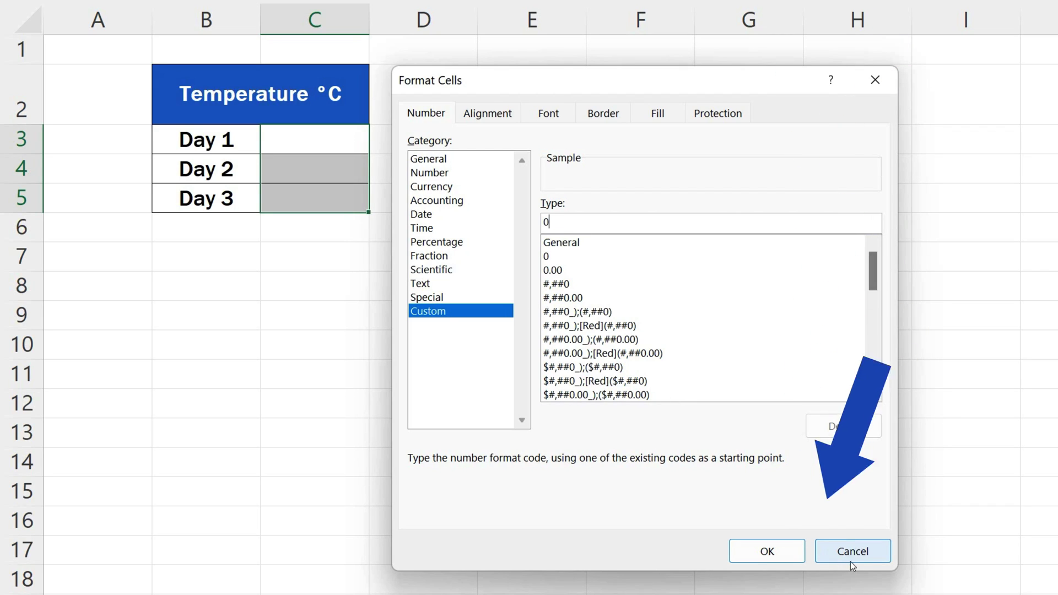
left_click(857, 549)
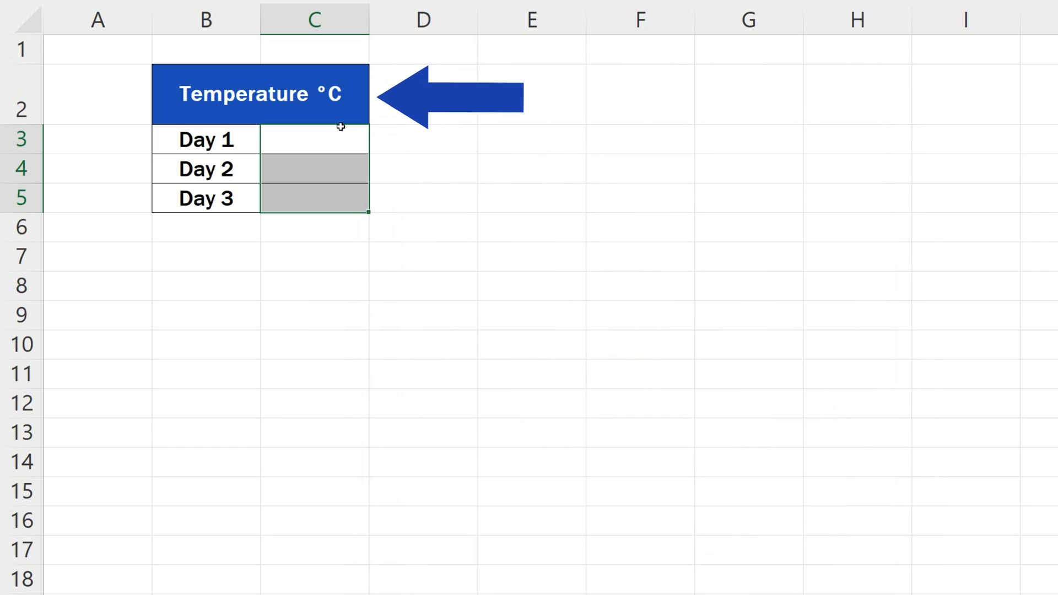
double_click(324, 95)
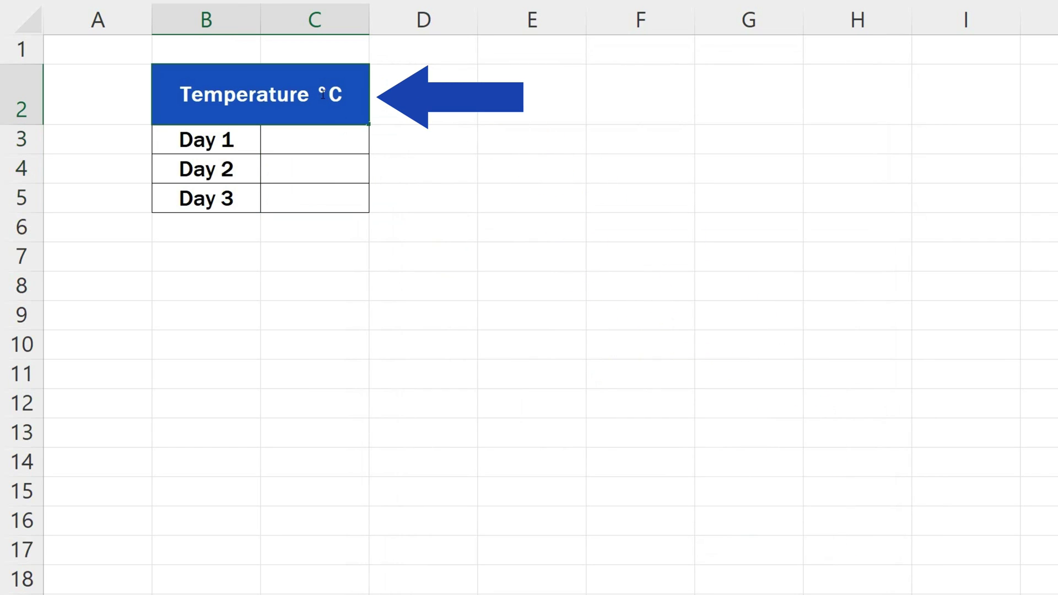
left_click_drag(319, 95, 327, 94)
key("ctrl+c")
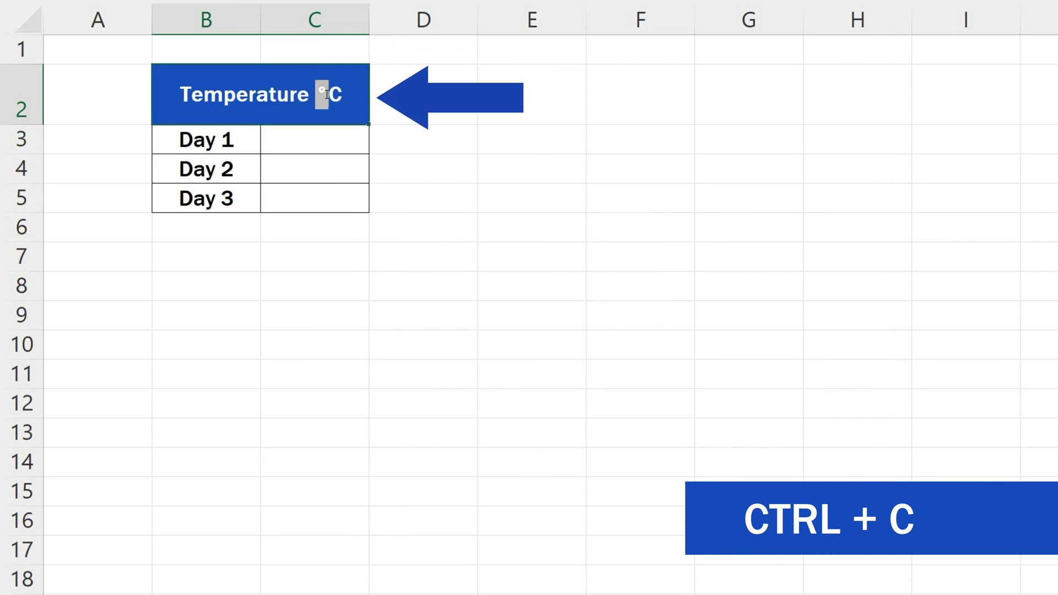
- Give C3:C5 the custom 0° number format using the copied degree sign
left_click_drag(335, 144, 338, 198)
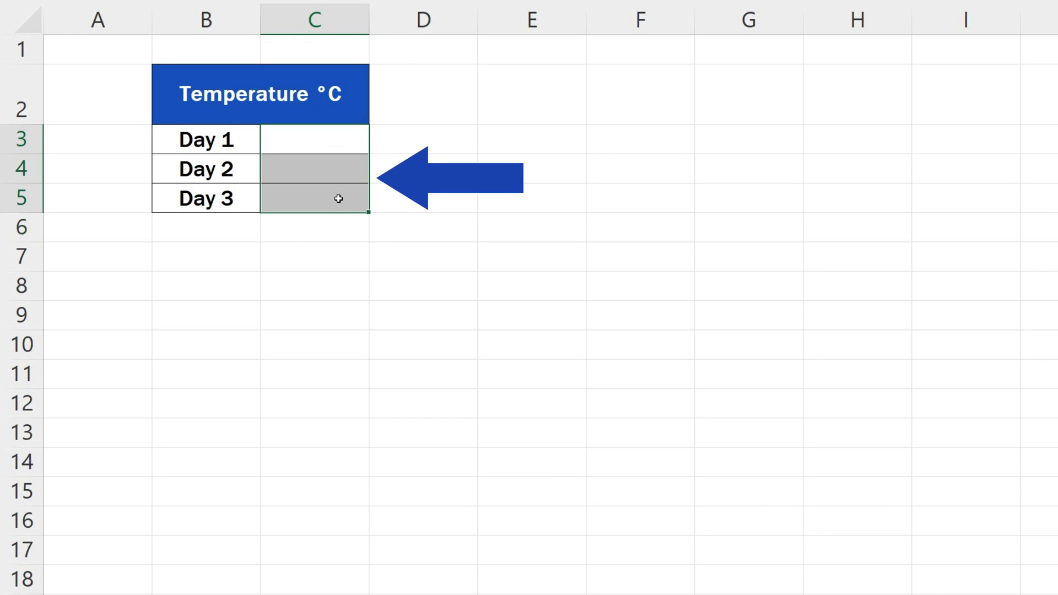
right_click(319, 137)
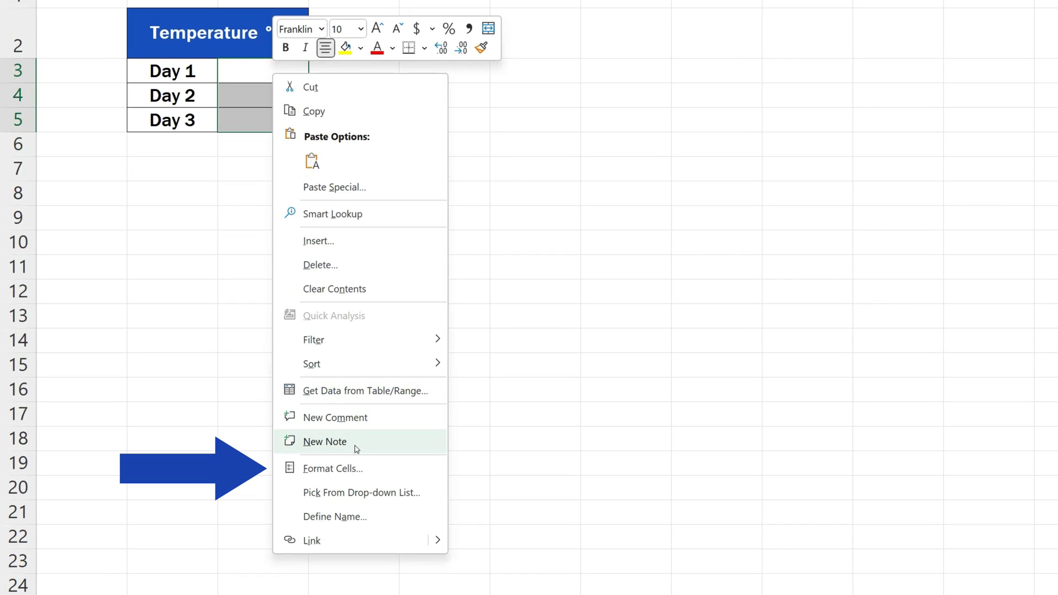
left_click(352, 468)
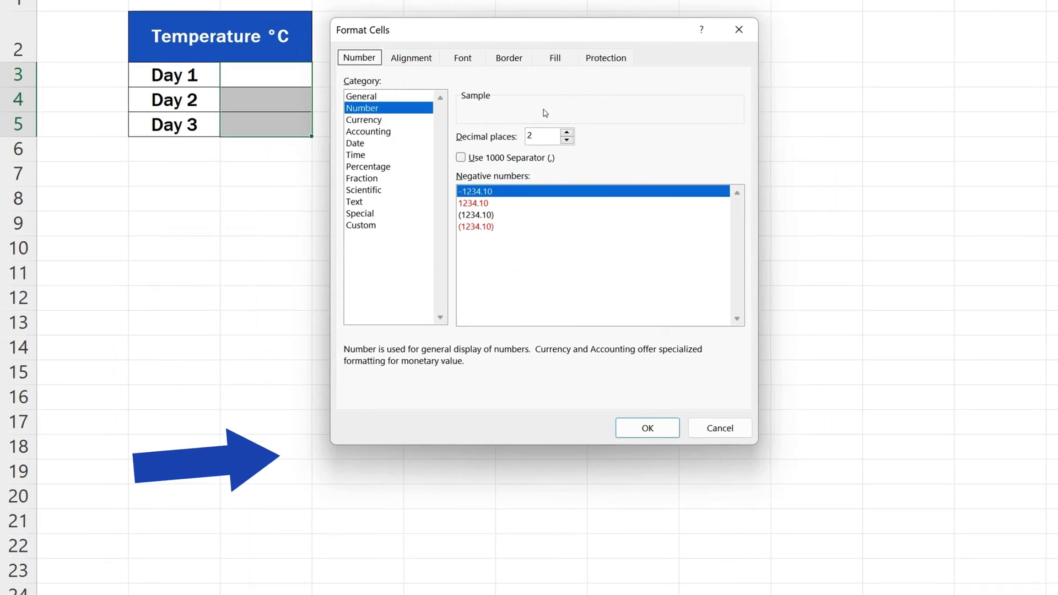
left_click(358, 220)
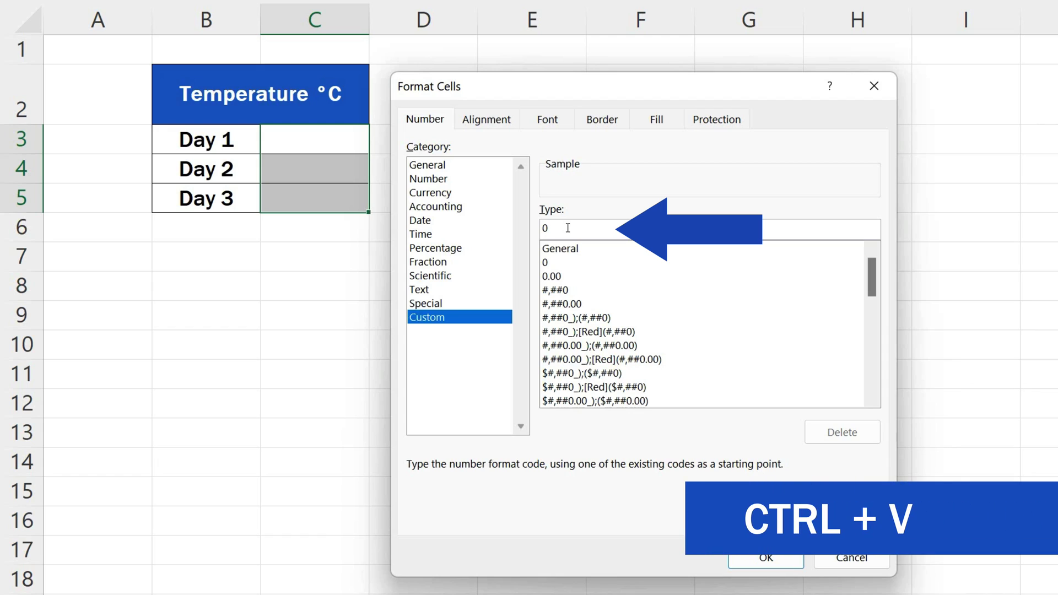
key("ctrl+v")
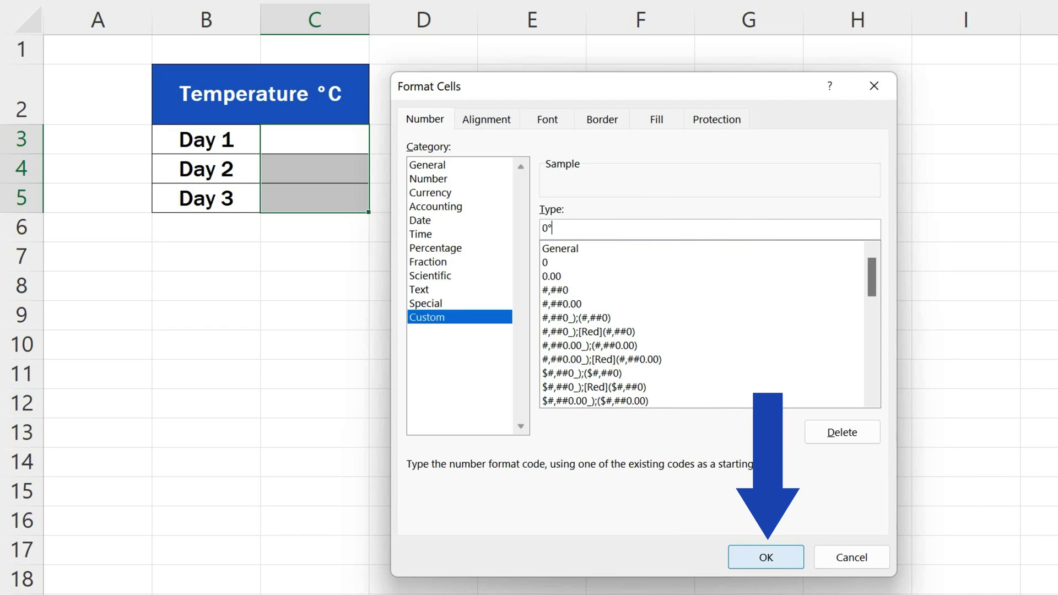
left_click(775, 559)
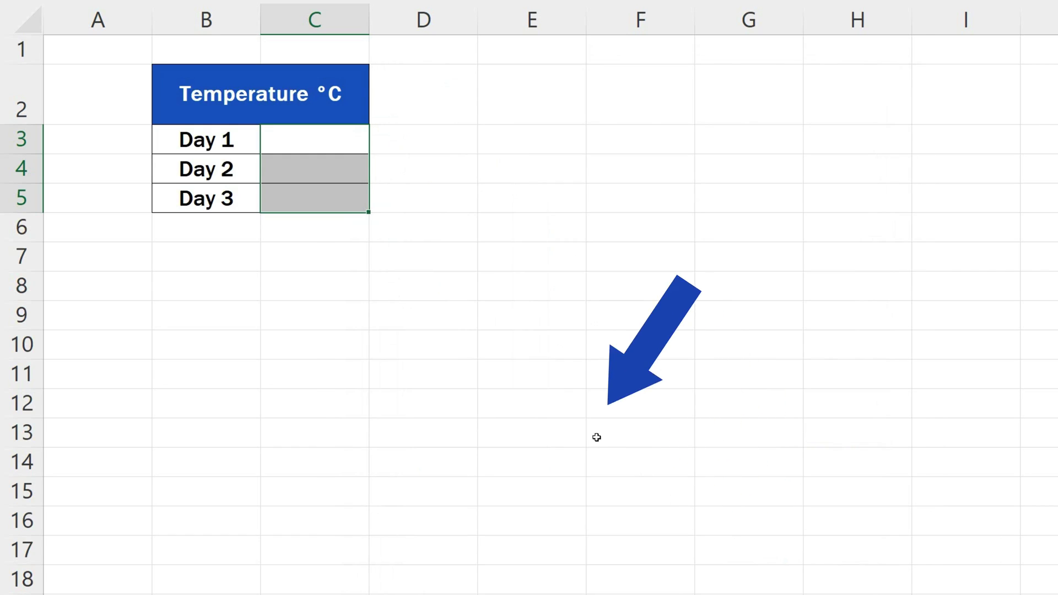
- Enter 23, 28 and 33 in C3:C5 so they display as 23°, 28° and 33°
left_click(329, 141)
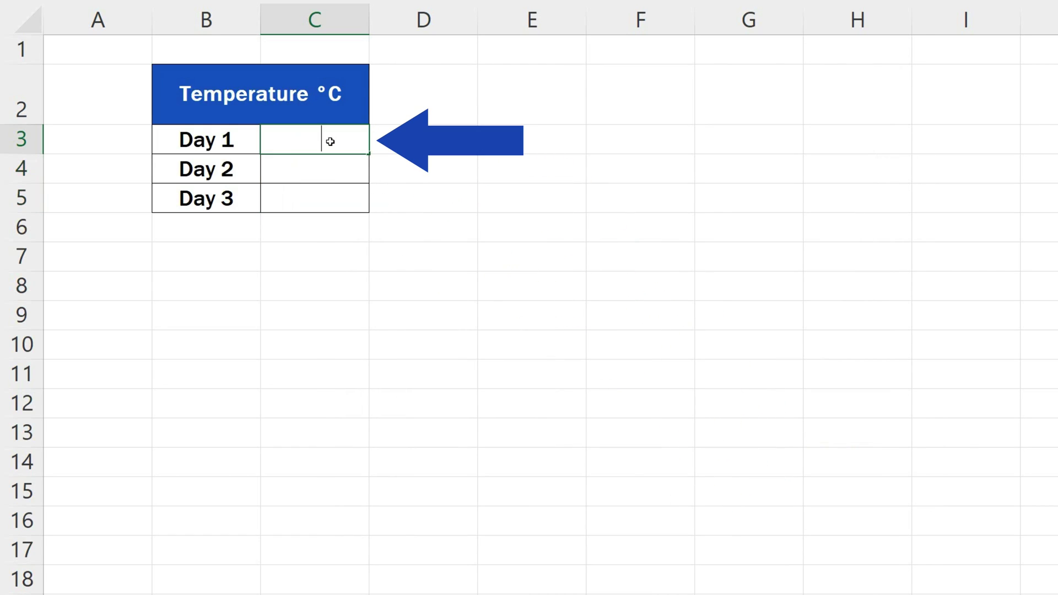
type("23")
key("Return")
type("28")
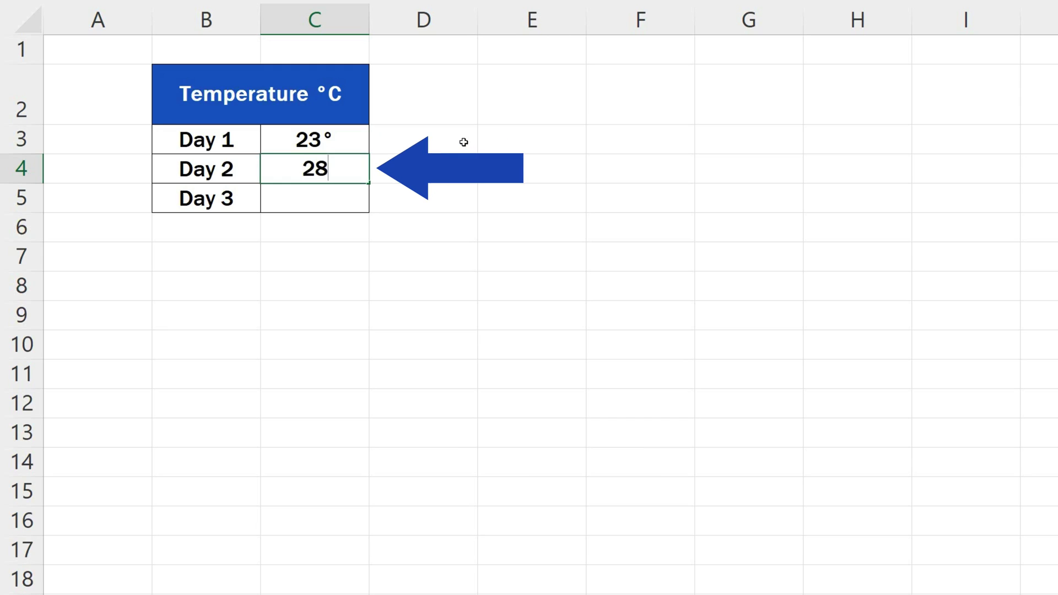
key("Return")
type("33")
key("Return")
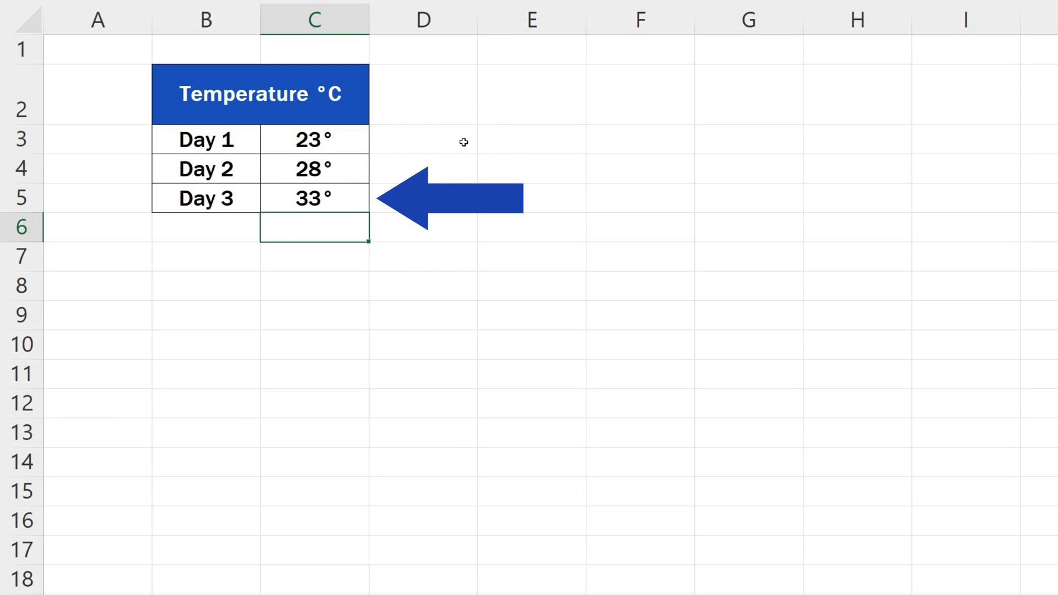
left_click(628, 284)
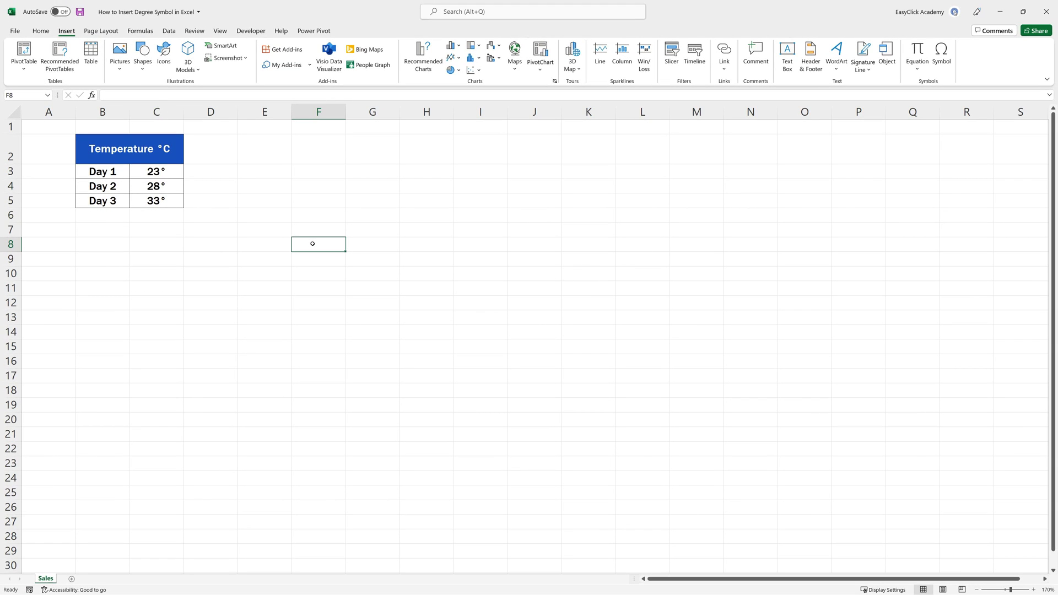